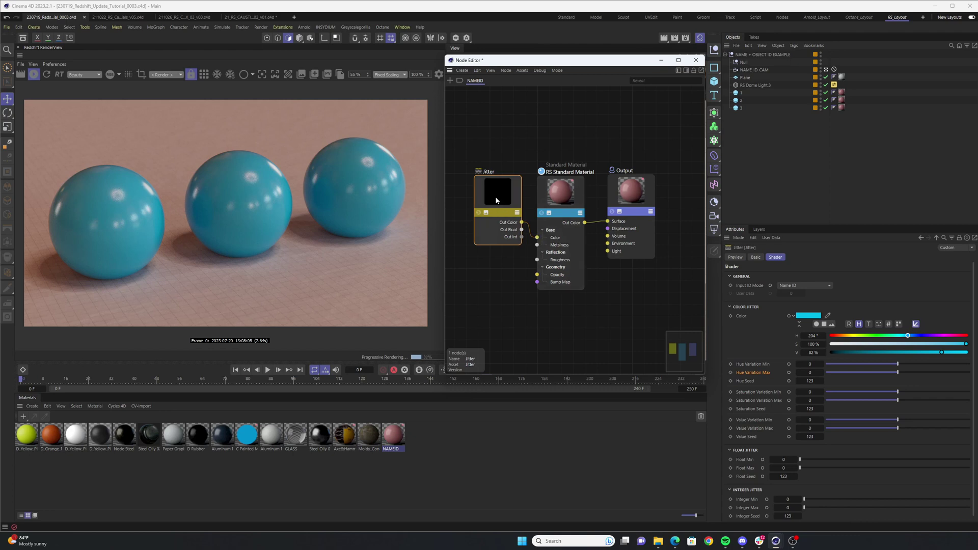
Keep the Jitter node's input ID mode on Name ID and set Hue Variation Min to -360 and Max to about 231.
click(755, 289)
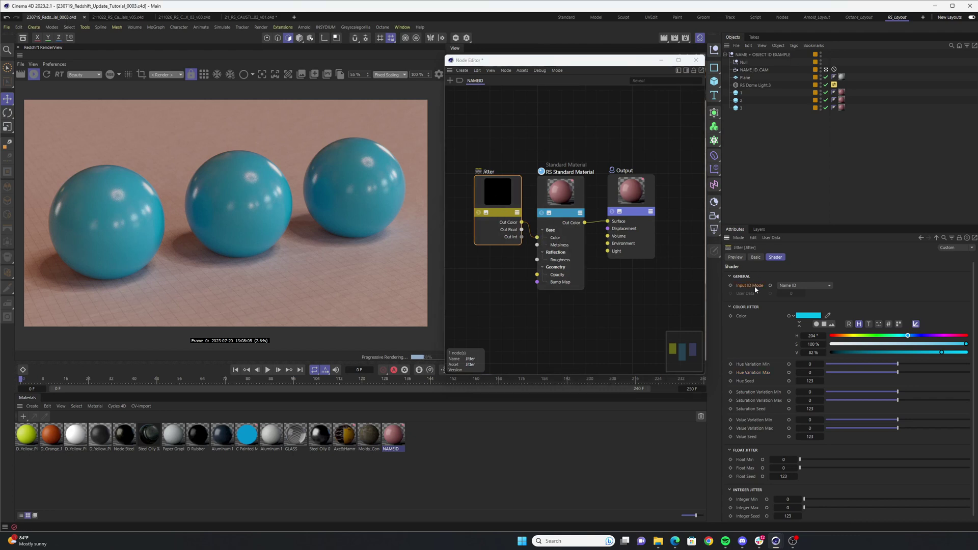
click(796, 286)
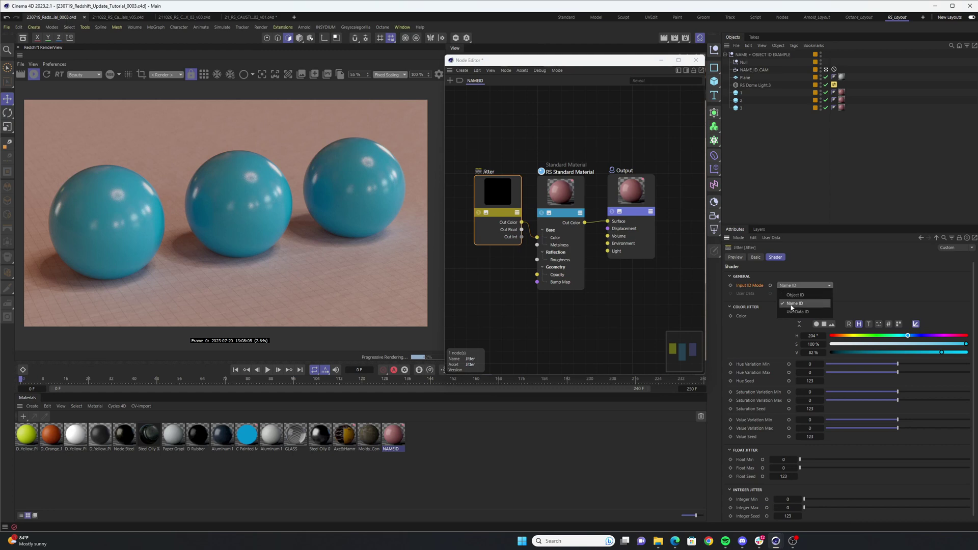
click(792, 304)
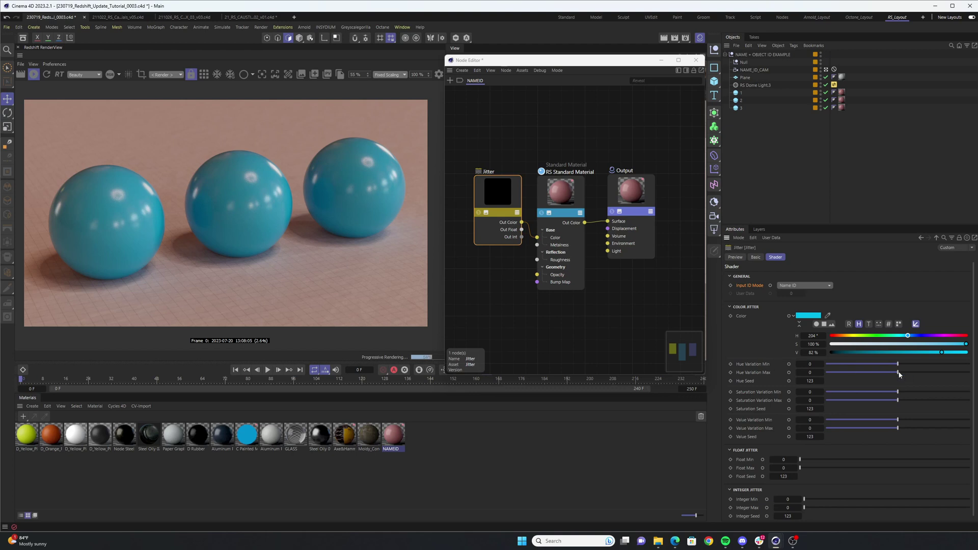
drag(898, 372, 854, 367)
drag(934, 372, 944, 372)
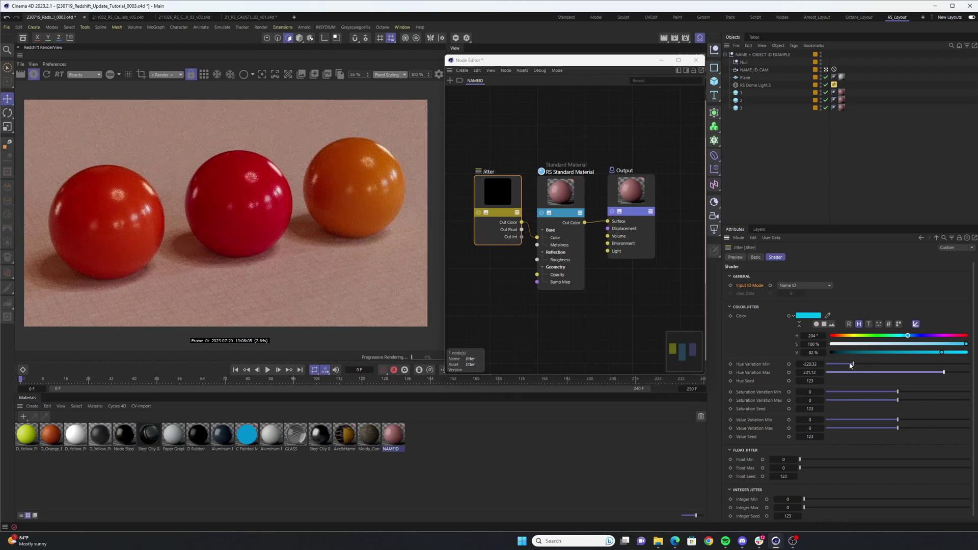
drag(851, 365, 826, 366)
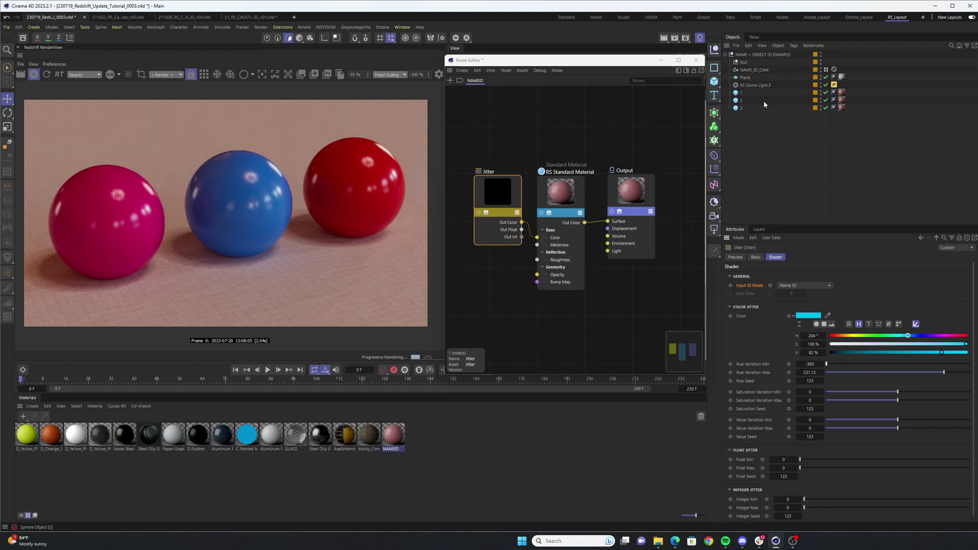
Rename the second and third spheres to 1, matching the first sphere.
double_click(743, 101)
text(1)
key(Return)
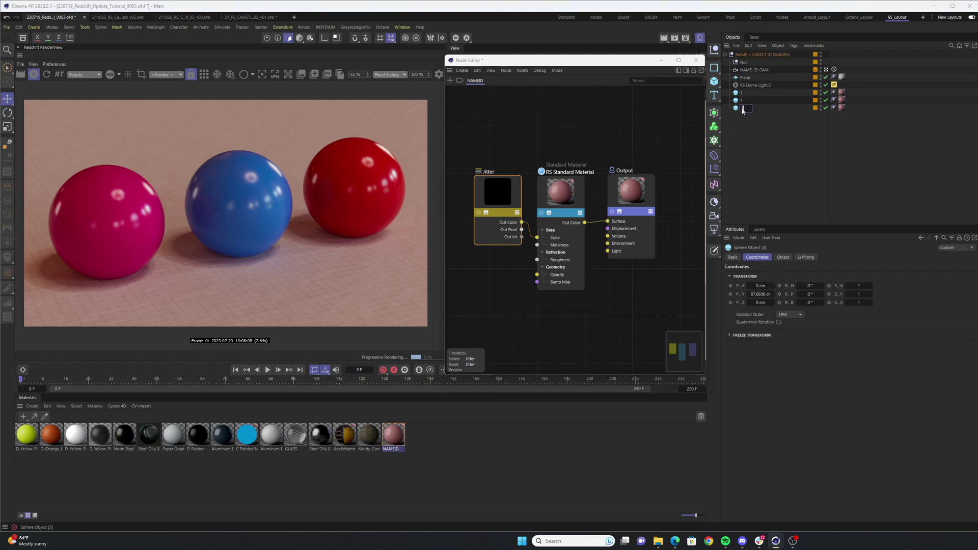
click(755, 126)
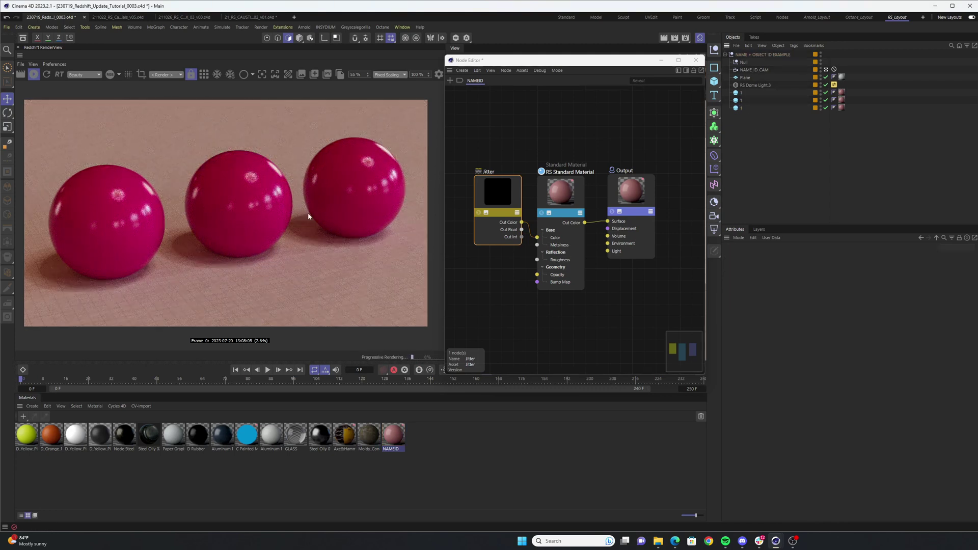
Rename the third sphere to 3 and back to 1 to compare its jitter color.
double_click(743, 108)
text(3)
key(Return)
click(759, 144)
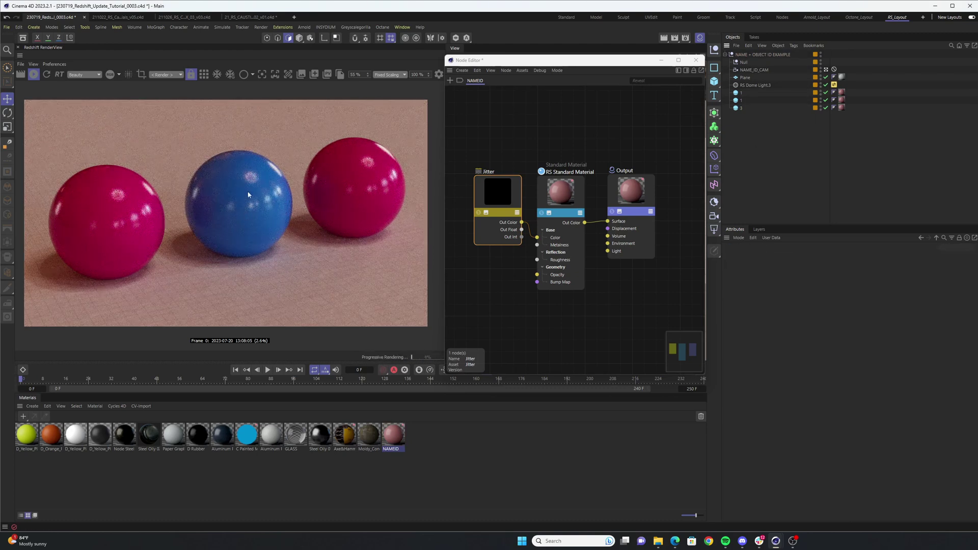
double_click(742, 108)
text(1)
click(764, 137)
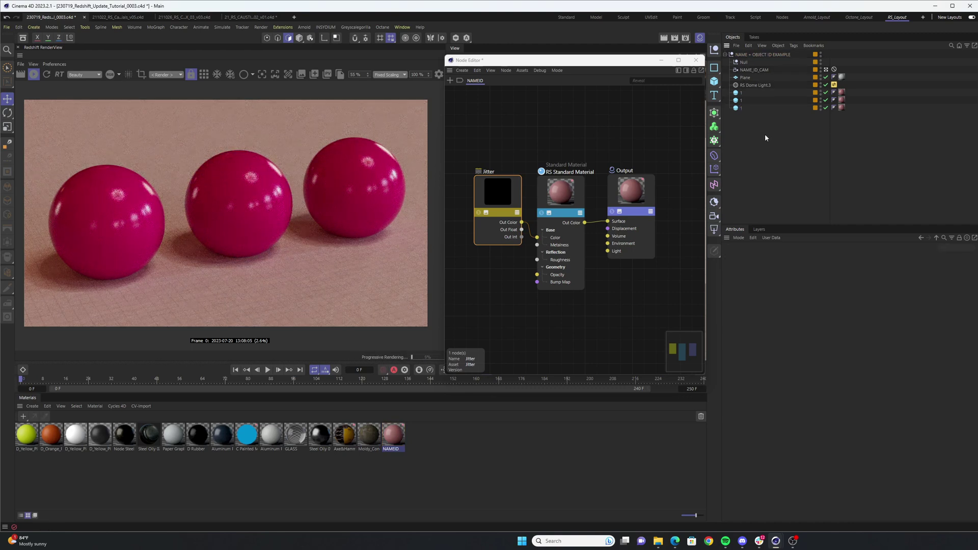
Restore the names of the second and third spheres to 2 and 3.
double_click(742, 100)
text(2)
click(757, 135)
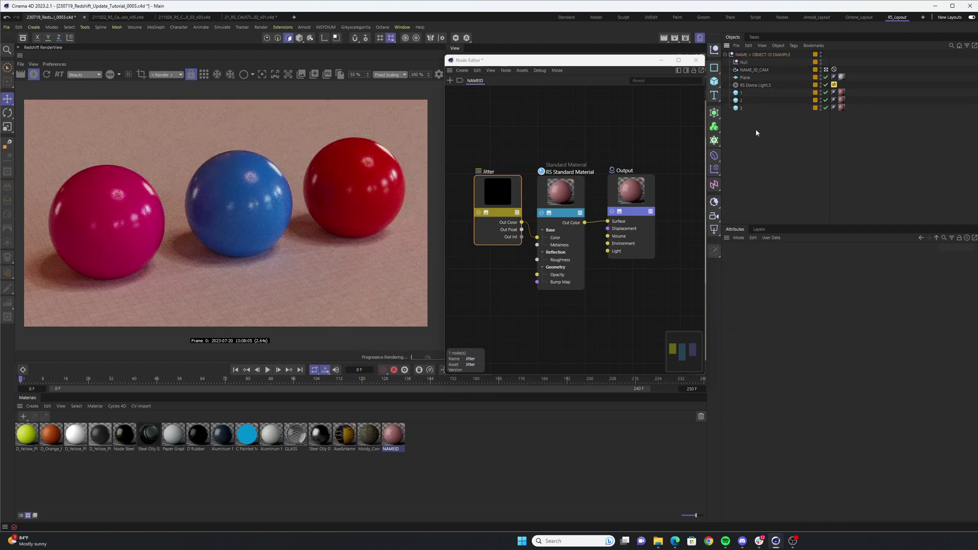
Add Redshift Object tags to all three spheres and enable the Object ID override on them.
drag(756, 132, 743, 90)
click(793, 45)
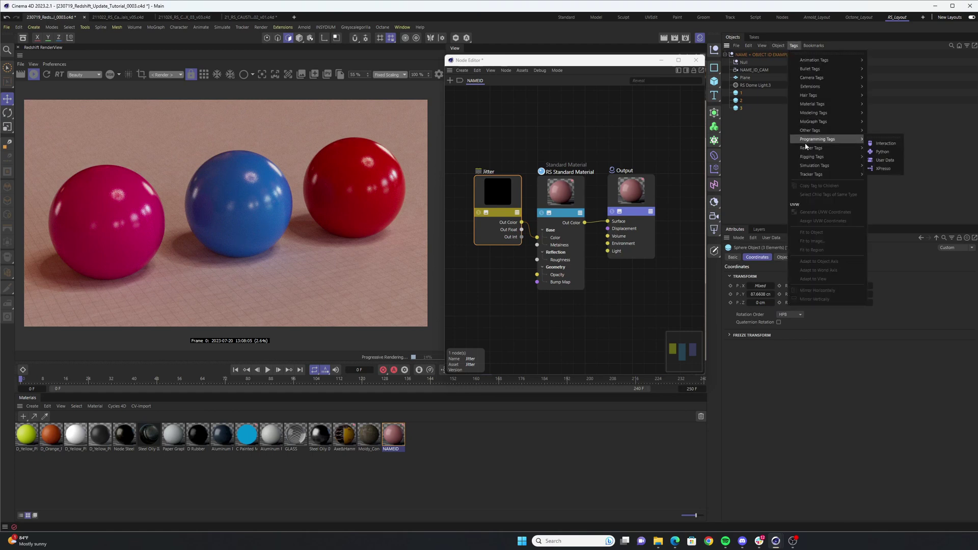
mouse_move(810, 148)
click(886, 179)
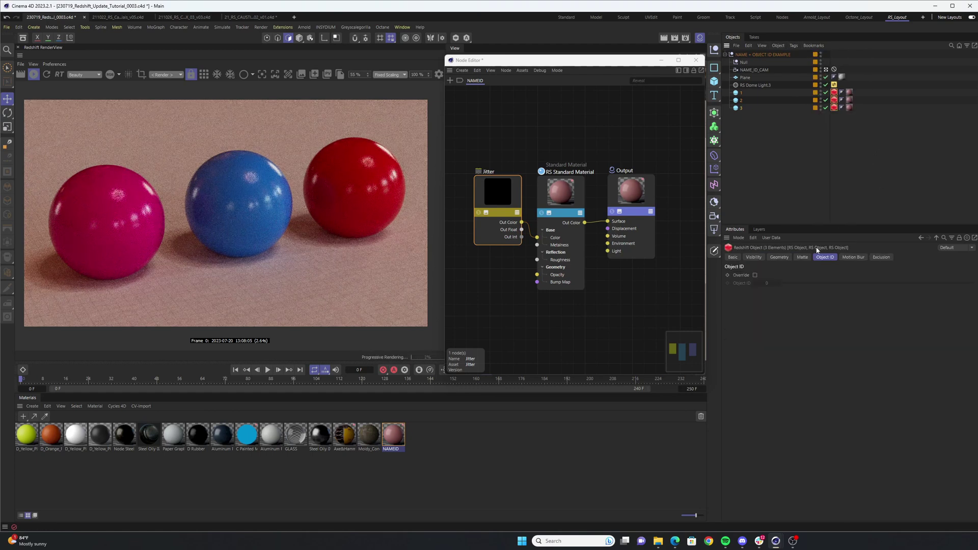
click(756, 275)
Set the Object ID to 1 for the first sphere and 2 for the second, and select the third sphere's Redshift Object tag.
click(835, 93)
double_click(770, 283)
text(1)
click(834, 148)
click(835, 100)
double_click(771, 283)
text(2)
click(844, 132)
click(835, 108)
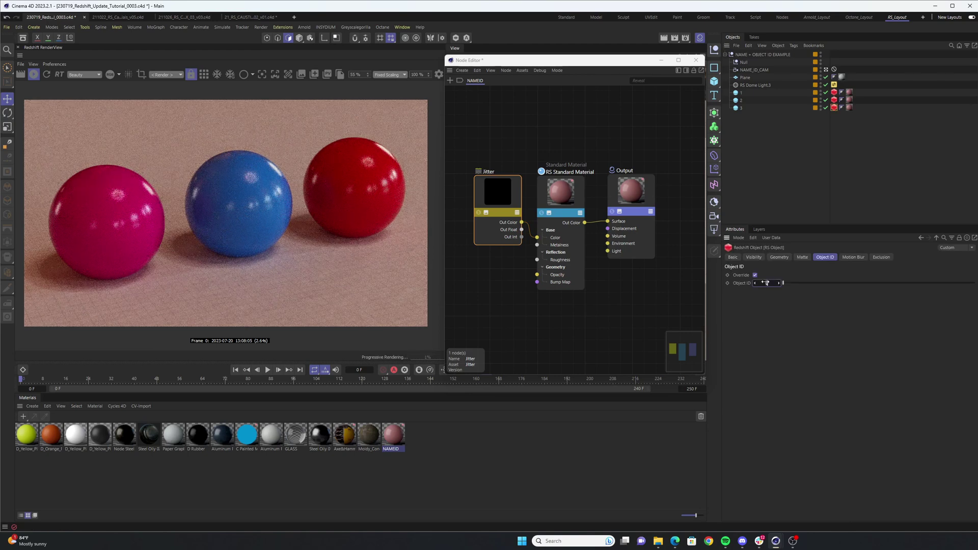
Switch the Jitter node's input ID mode to Object ID.
click(507, 189)
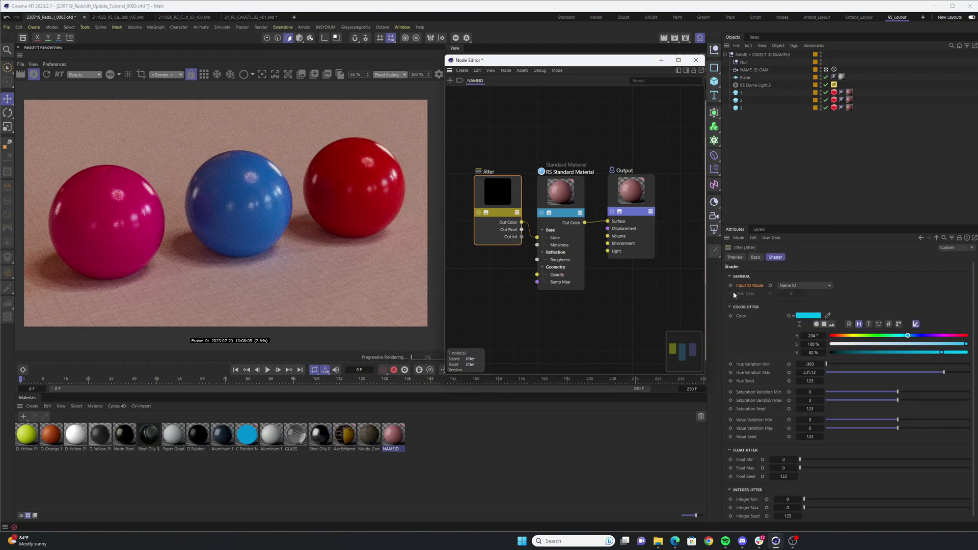
click(803, 285)
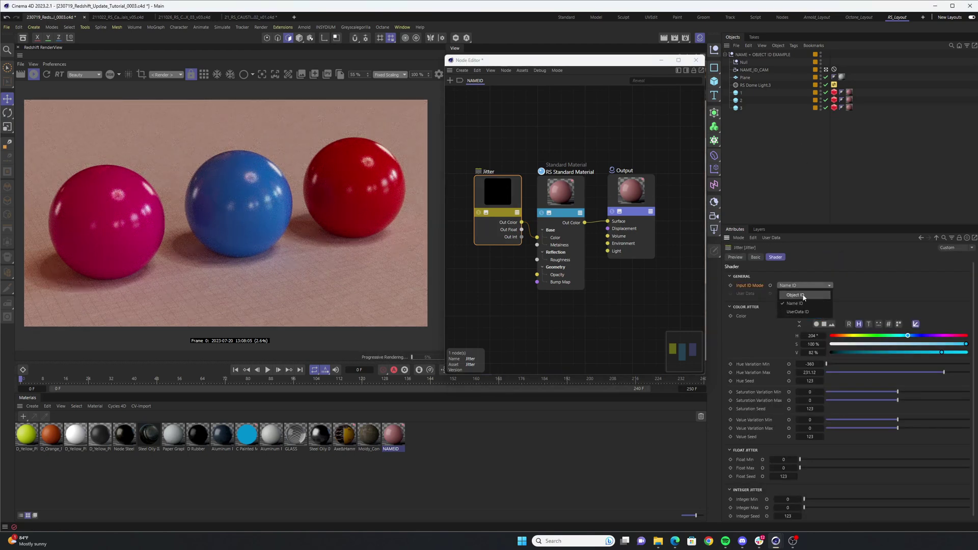
click(804, 296)
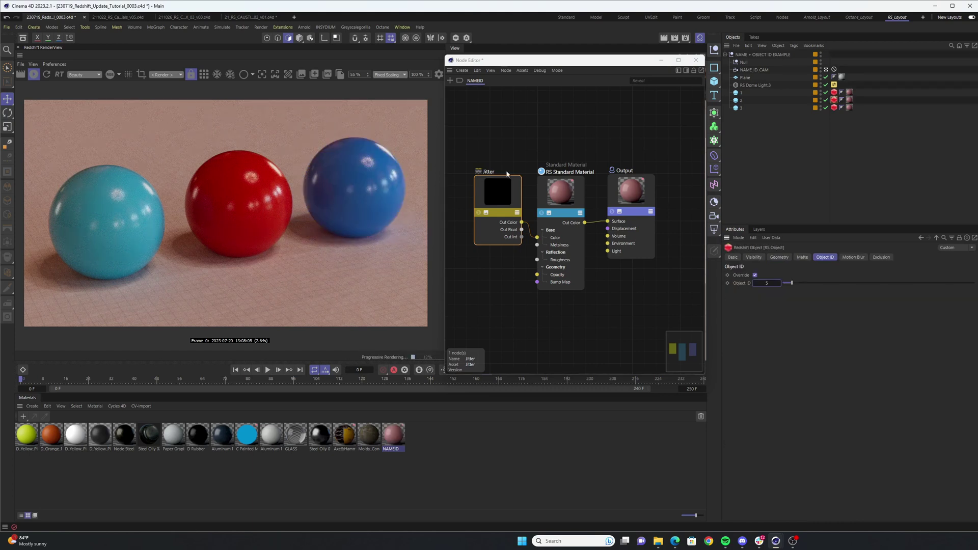
Raise the Jitter node's Hue Seed to 131 to cycle the spheres' colors.
click(493, 200)
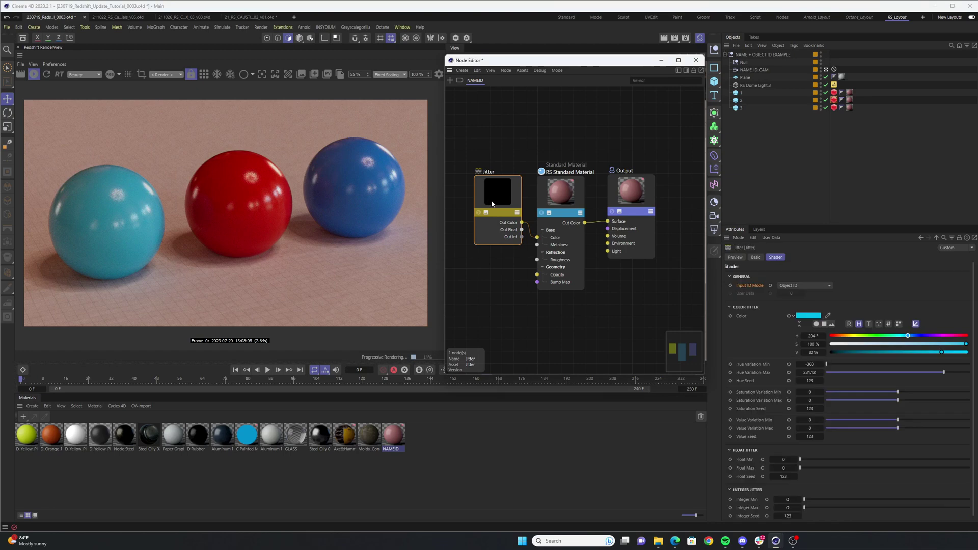
click(822, 381)
click(823, 382)
click(823, 382)
click(822, 382)
click(822, 382)
click(822, 382)
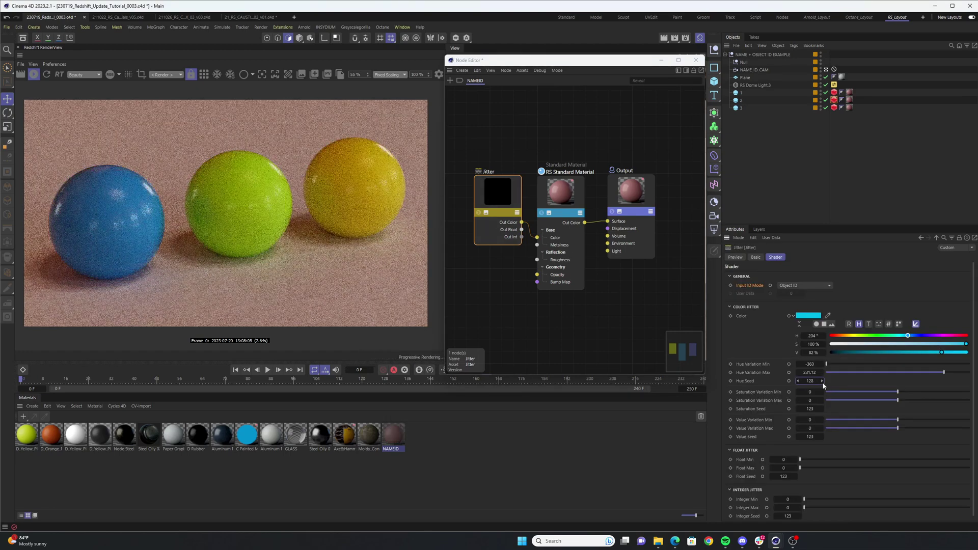
click(823, 382)
click(823, 383)
Set the Jitter node's Saturation Variation Min to -1 and Max to 1.
drag(875, 393, 814, 397)
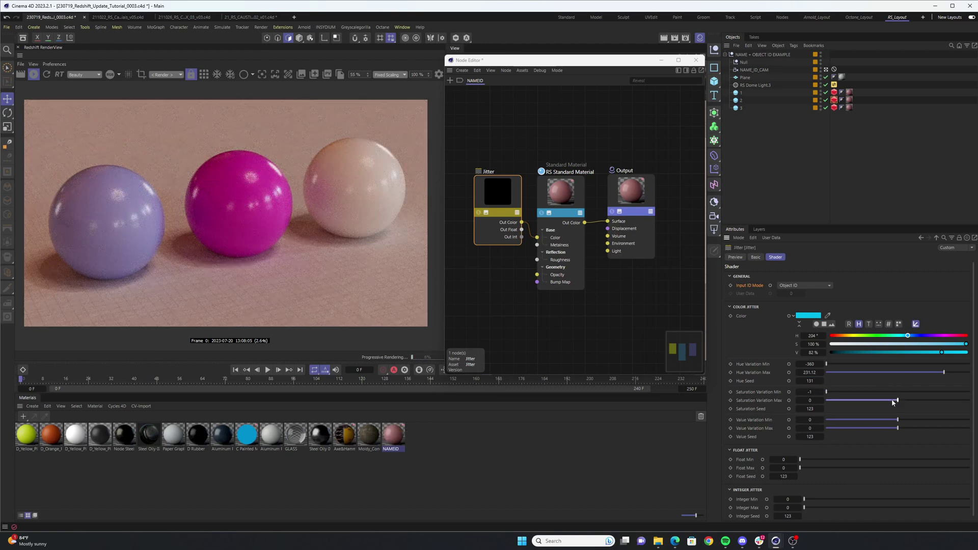
drag(897, 400, 969, 400)
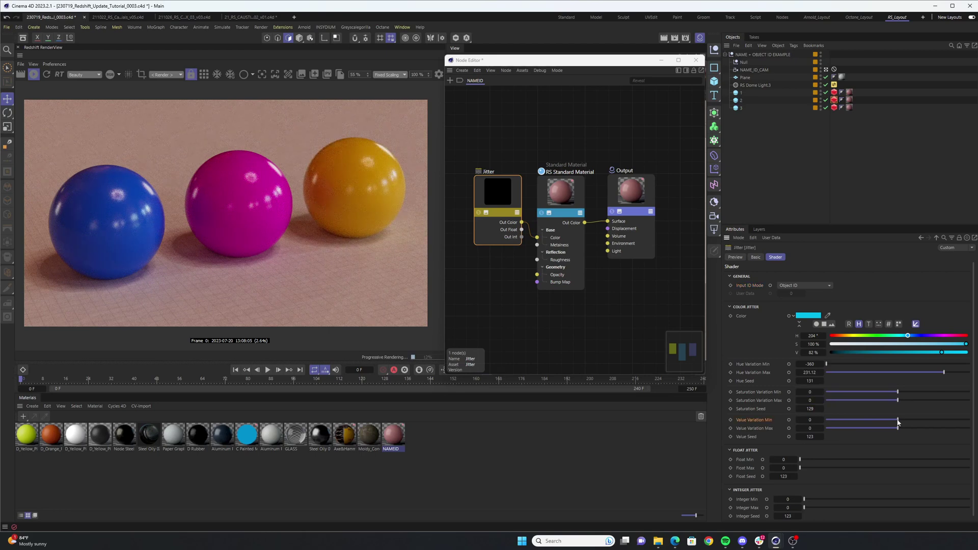
Widen the Jitter node's Value Variation to a minimum of -1 and maximum of 1, and pull both limits back.
drag(898, 421, 815, 428)
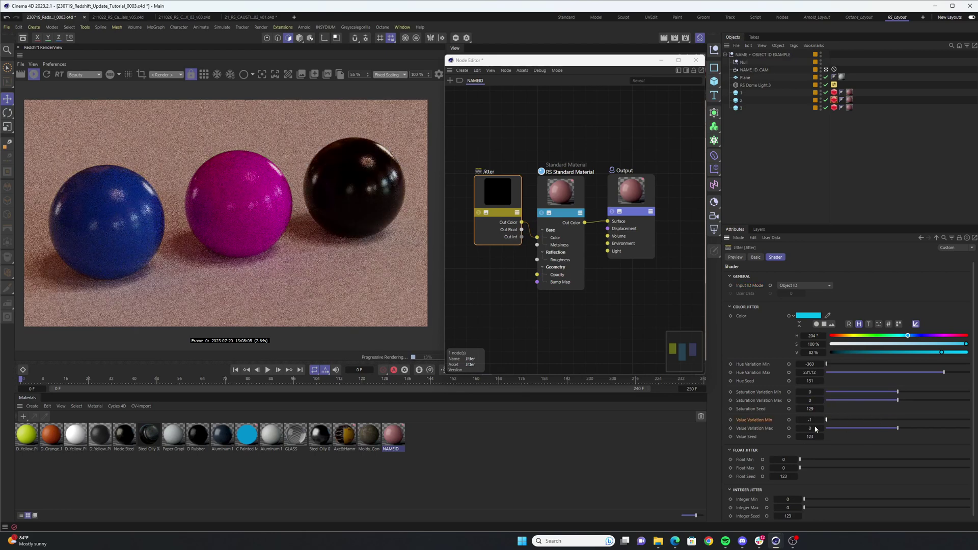
drag(898, 429, 970, 432)
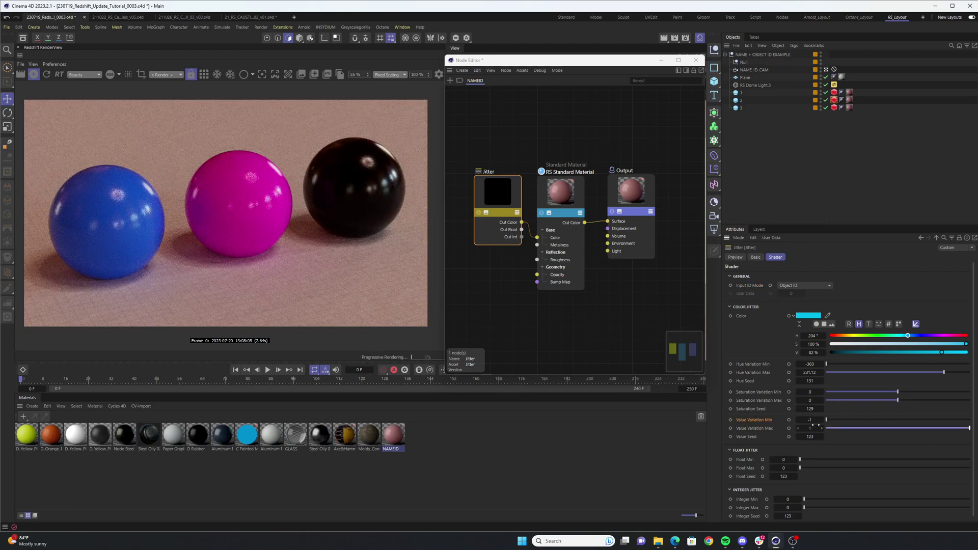
drag(902, 430, 971, 433)
drag(838, 421, 898, 421)
drag(969, 429, 753, 437)
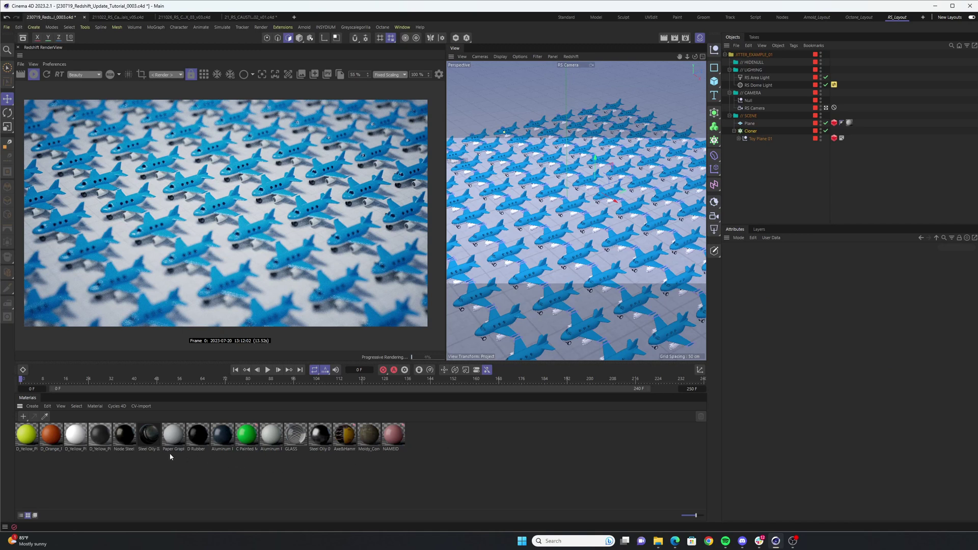
Open the C Painted Metal 03 node graph and set its Jitter's Hue Variation Min to about -201 and Max to about 307.
double_click(247, 436)
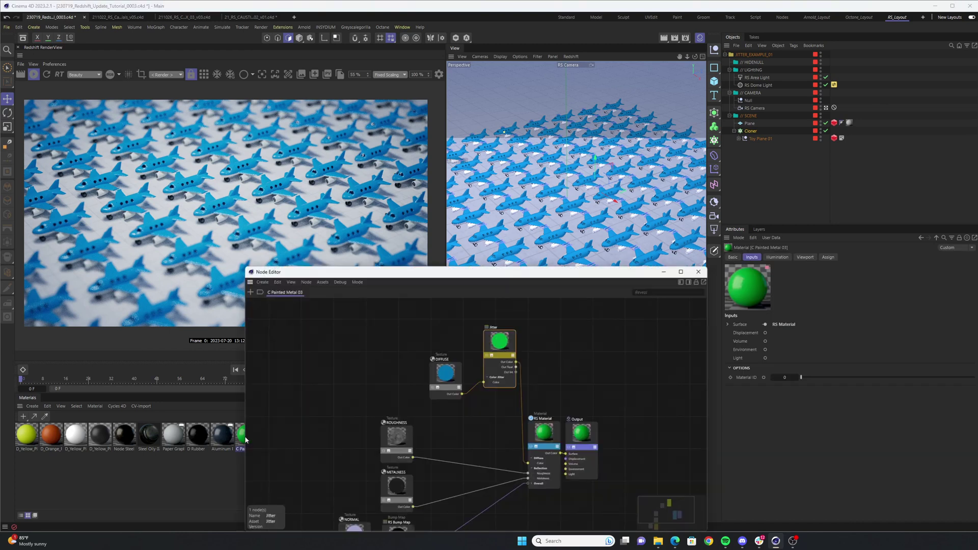
drag(517, 277, 514, 257)
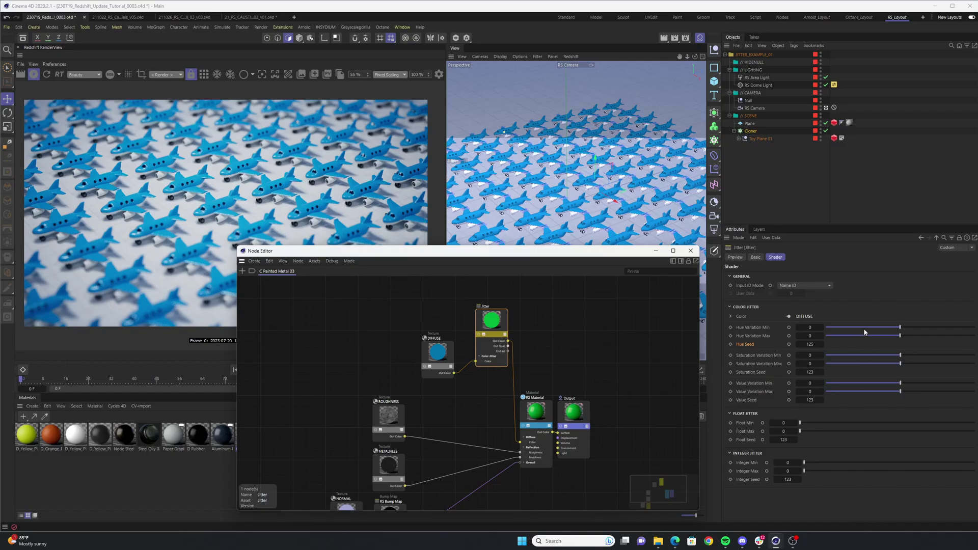
drag(916, 335, 964, 338)
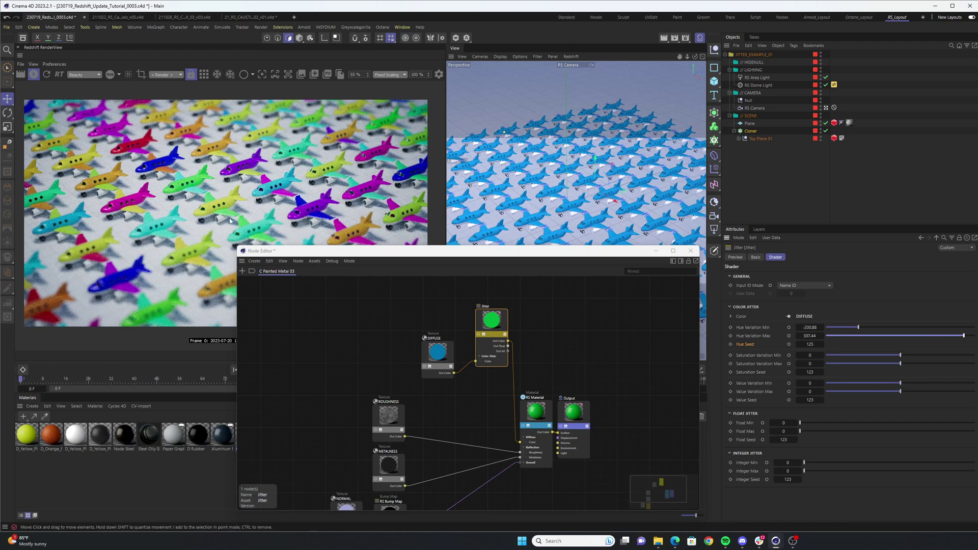
Set the airplane Cloner's instance mode to Multi-Instance.
click(751, 132)
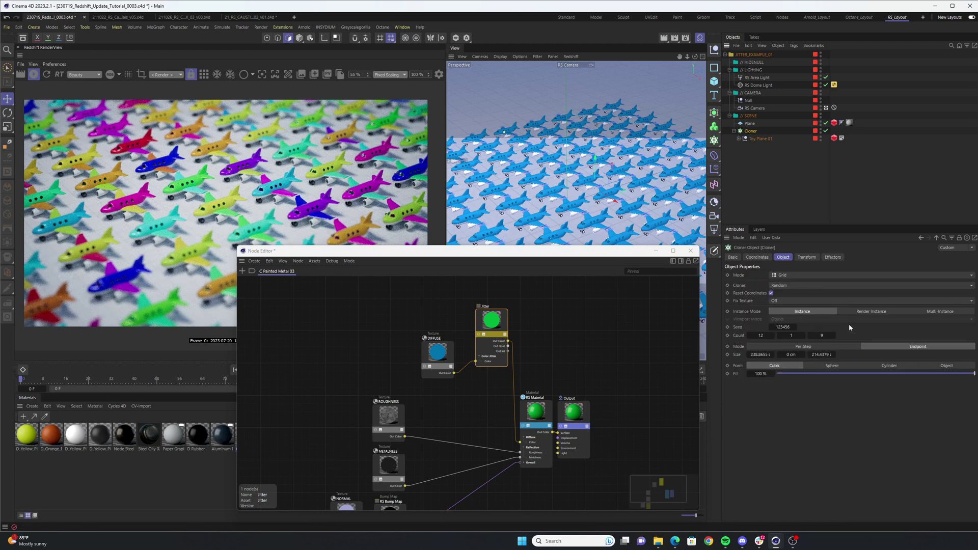
click(861, 312)
click(942, 312)
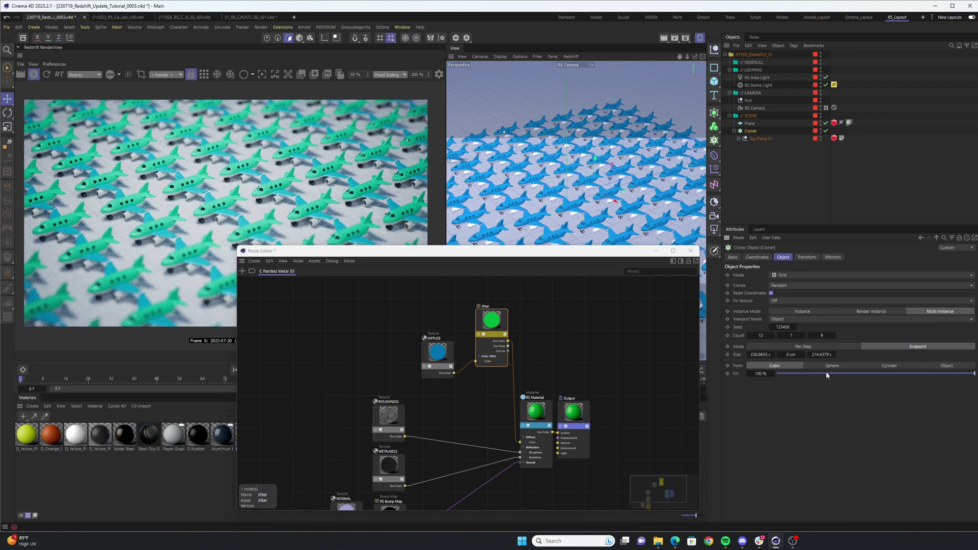
Add an Integer User Data node to the material and connect its output to the Jitter node's User Data input.
key(shift+c)
text(integer user)
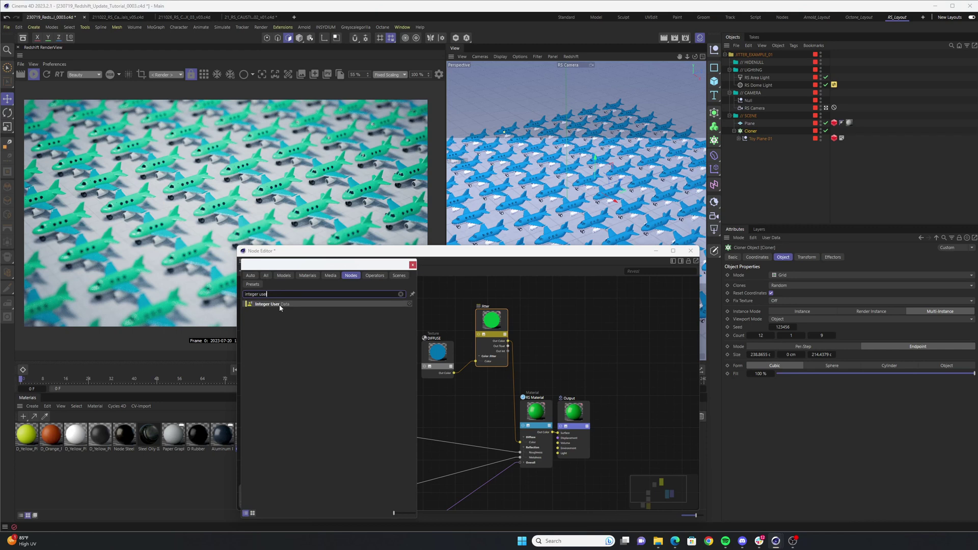
double_click(280, 304)
drag(465, 397, 484, 319)
mouse_move(510, 331)
click(557, 341)
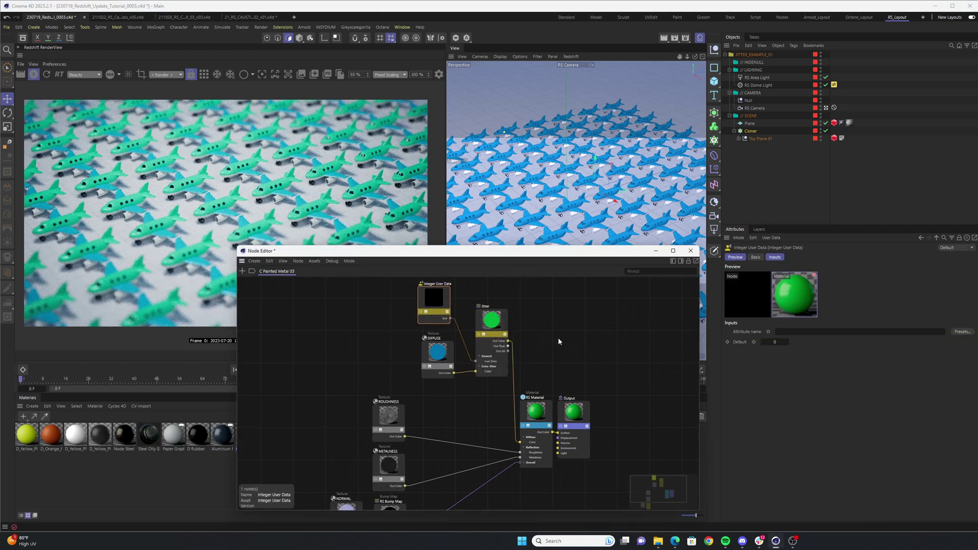
Switch the airplane material's Jitter input ID mode to UserData ID.
click(498, 320)
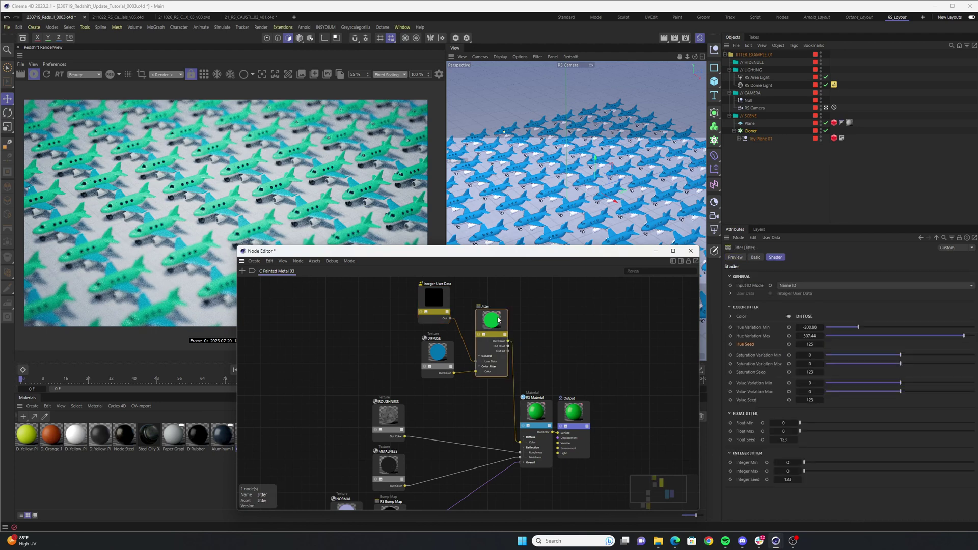
click(791, 286)
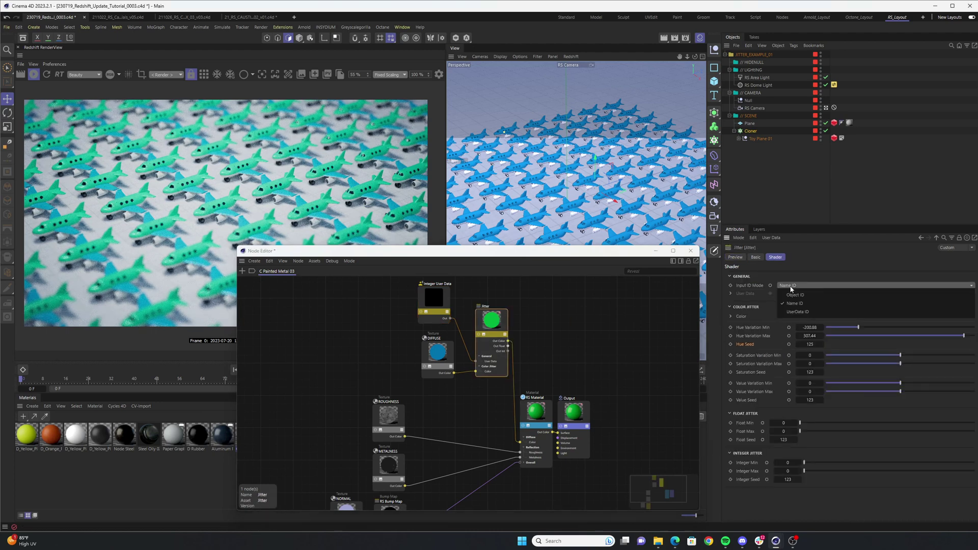
click(797, 312)
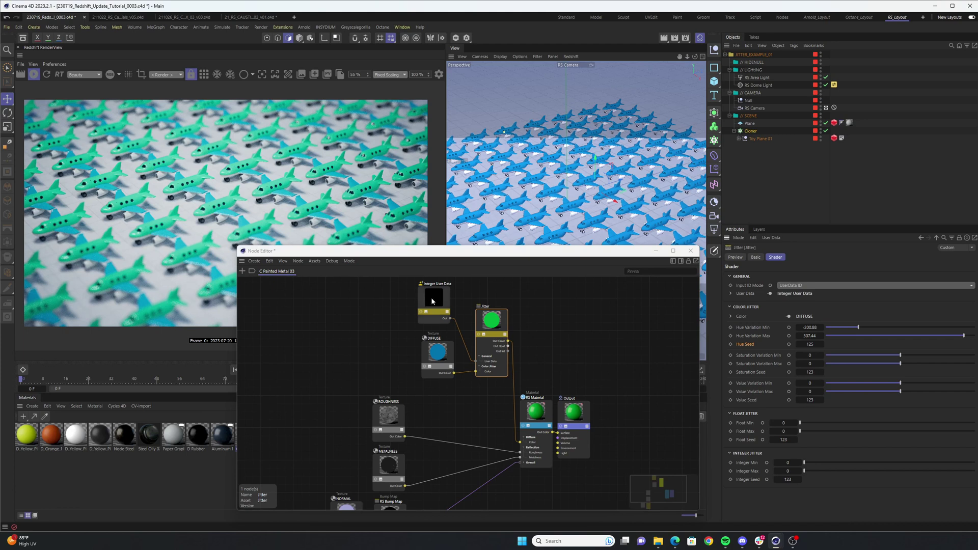
Set the Integer User Data node's attribute name to RSMGID, move the node slightly and select the airplane Cloner.
click(436, 297)
click(802, 331)
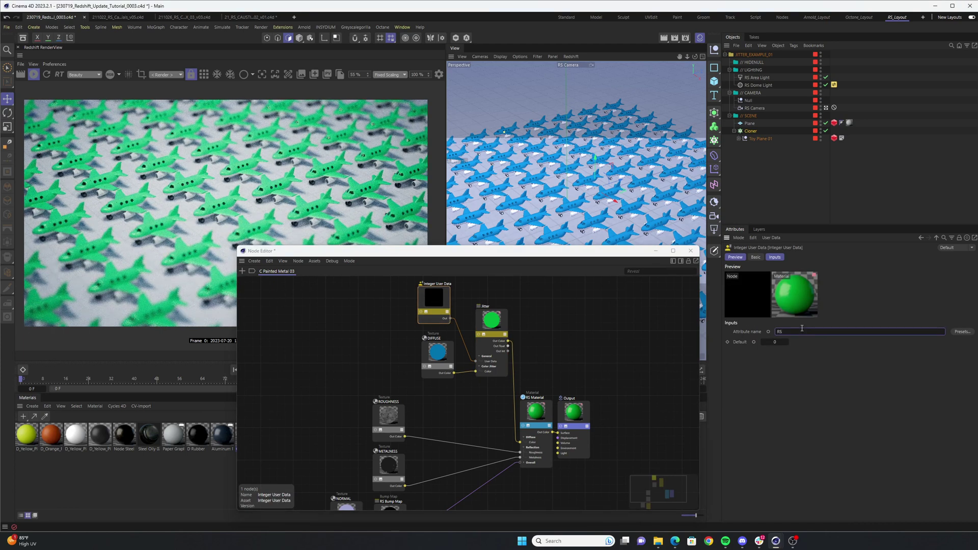
key(Return)
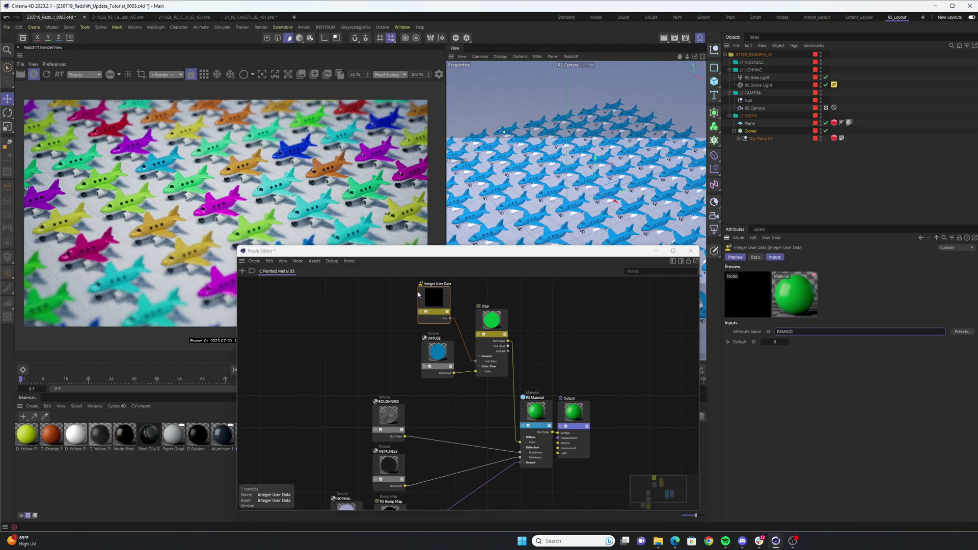
drag(418, 294, 422, 296)
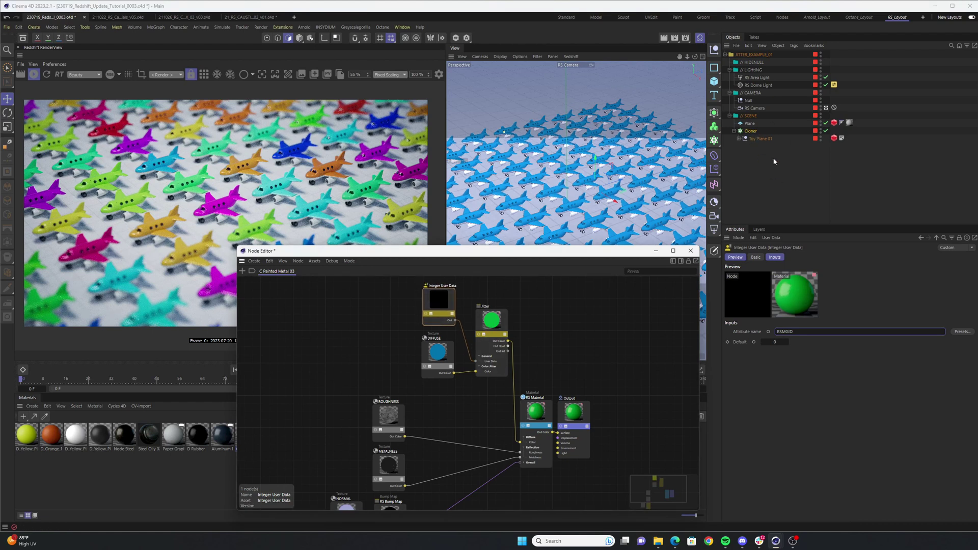
click(751, 131)
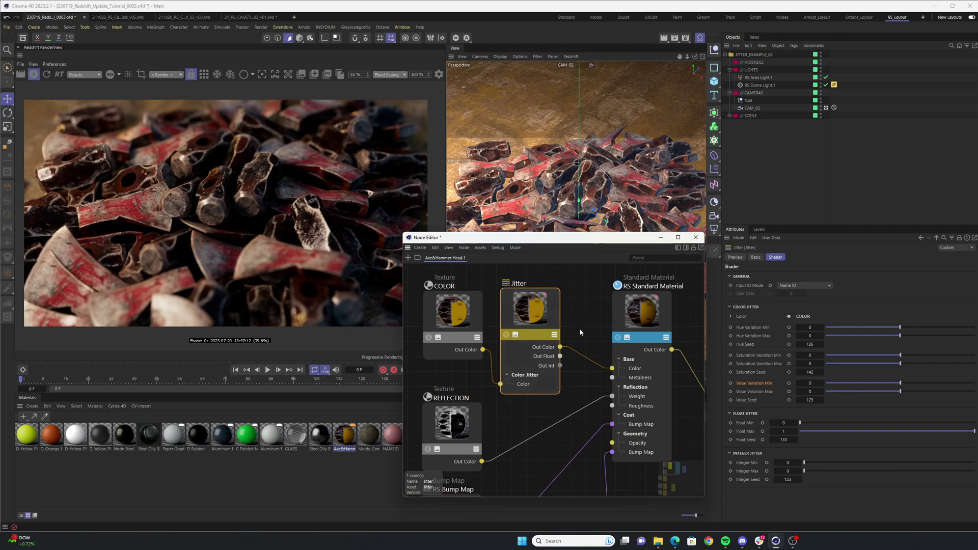
Try a hue variation of -360 to 360 on the Axe&Hammer Head.1 Jitter node and reset both values to 0.
drag(856, 330, 823, 328)
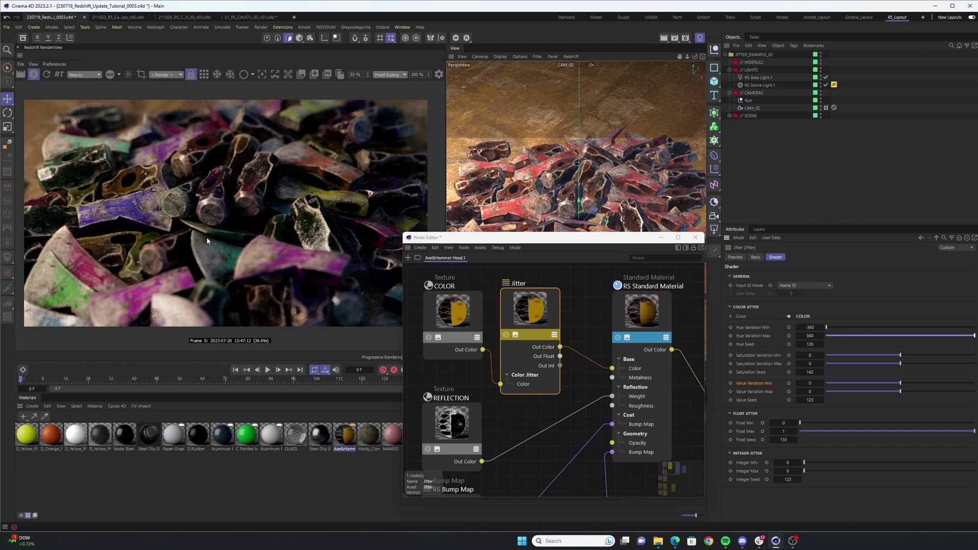
double_click(810, 327)
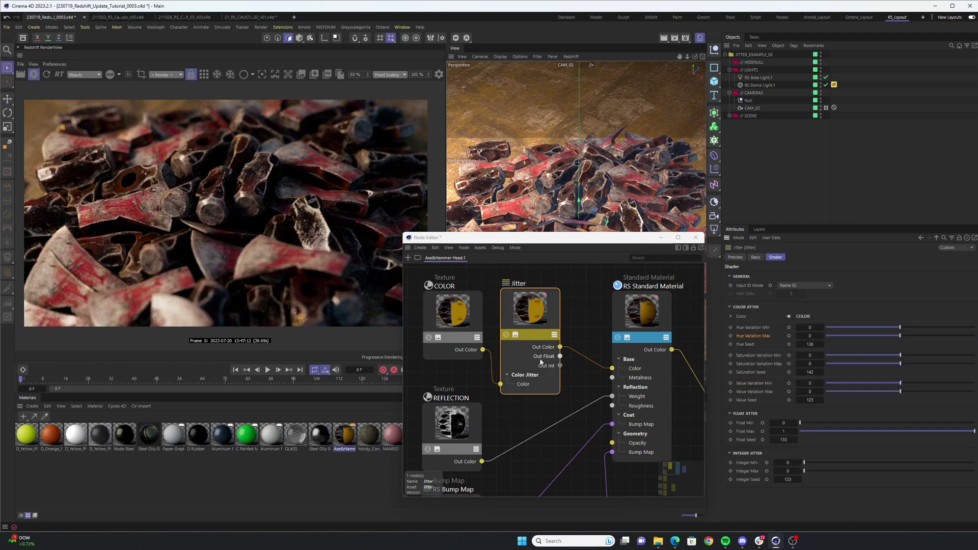
Connect the Jitter's Out Float to the RS Standard Material's Metalness and raise the Float Seed to 141.
drag(560, 357, 612, 377)
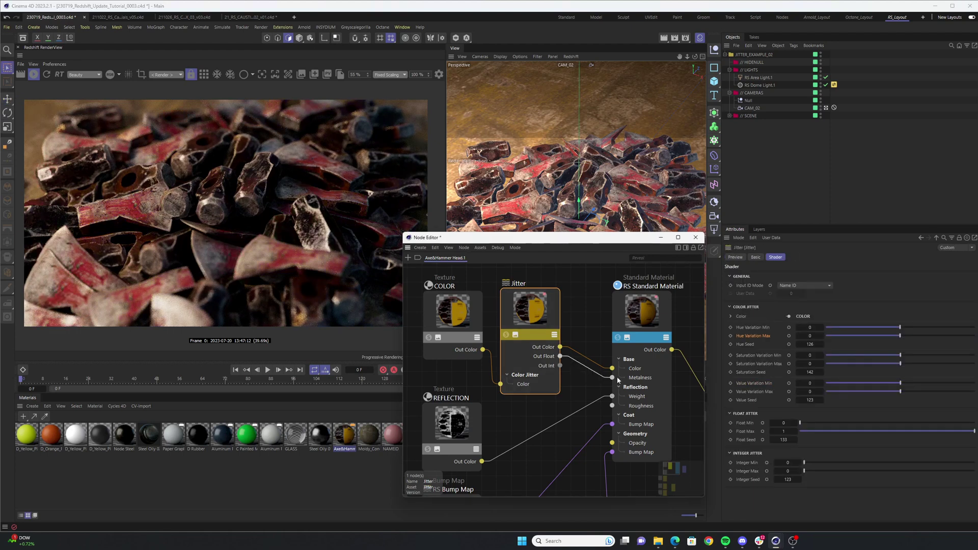
click(744, 424)
click(743, 432)
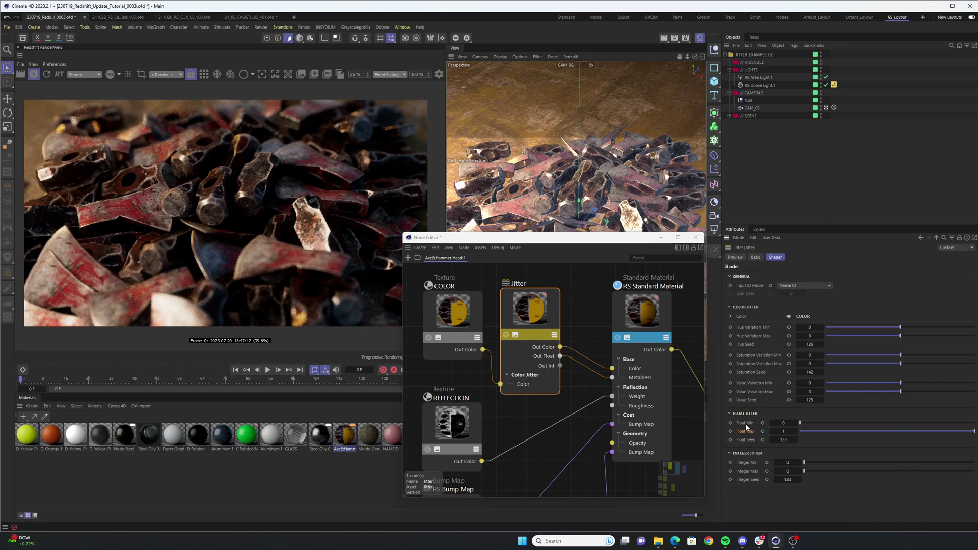
click(796, 441)
click(797, 441)
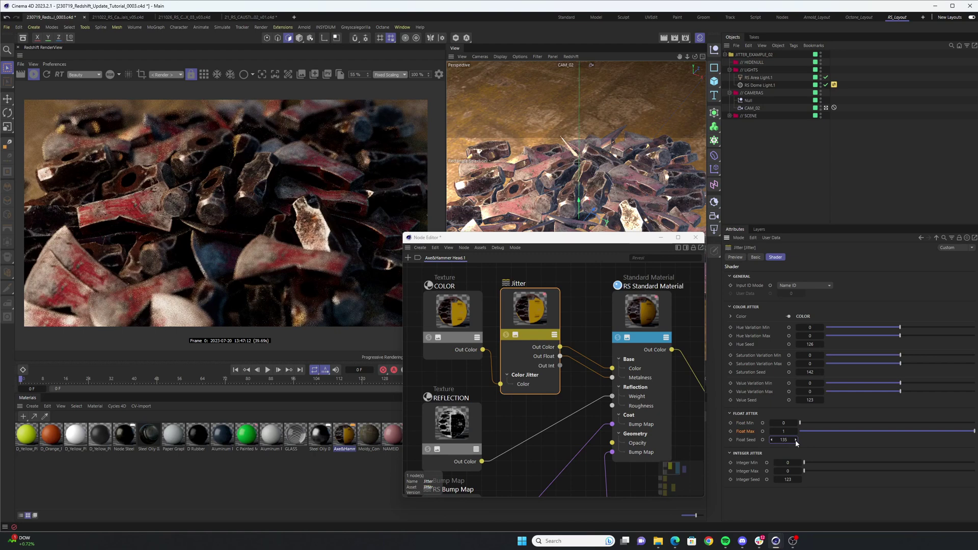
click(796, 441)
click(797, 441)
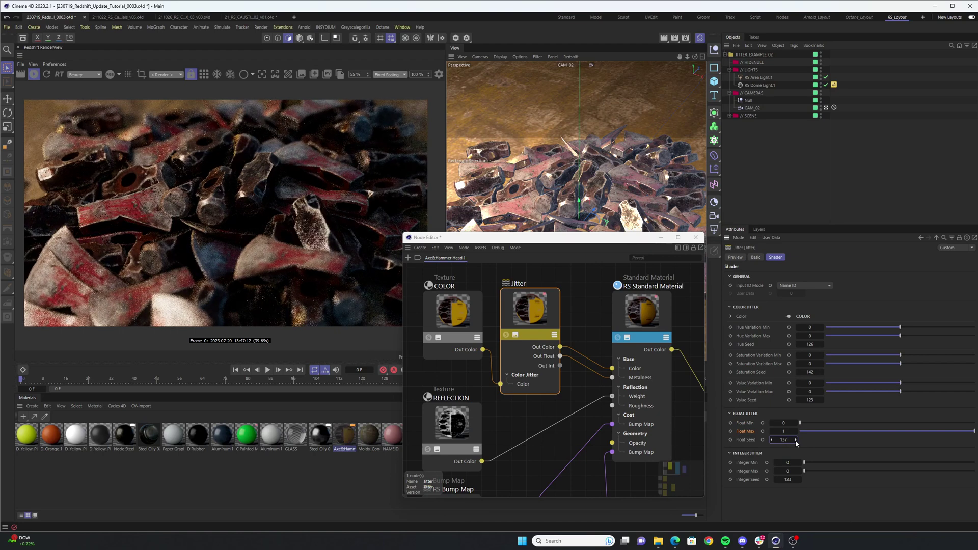
click(796, 441)
Connect the Jitter's Out Int to the material's reflection IOR, using an Integer Max of 5 and an Integer Seed of 128.
drag(560, 366, 619, 313)
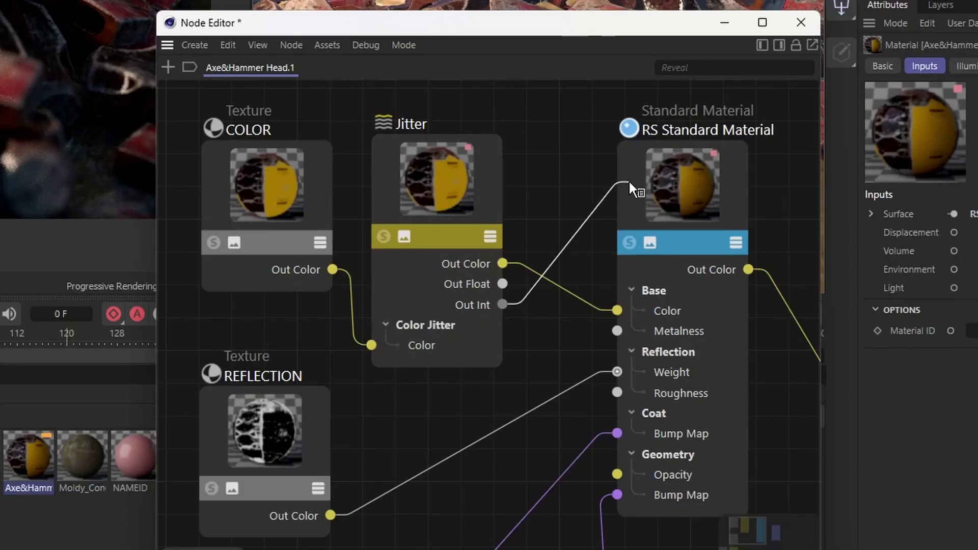
mouse_move(750, 218)
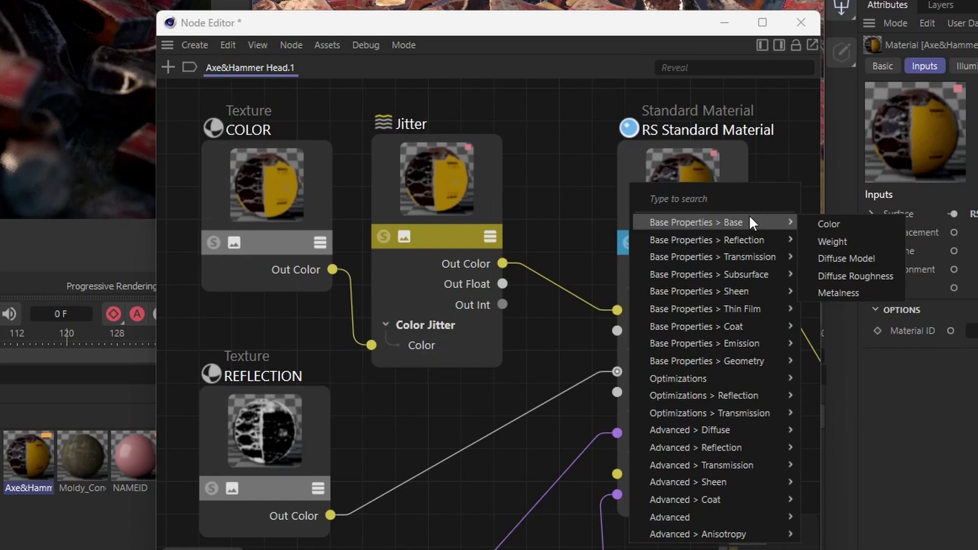
mouse_move(774, 239)
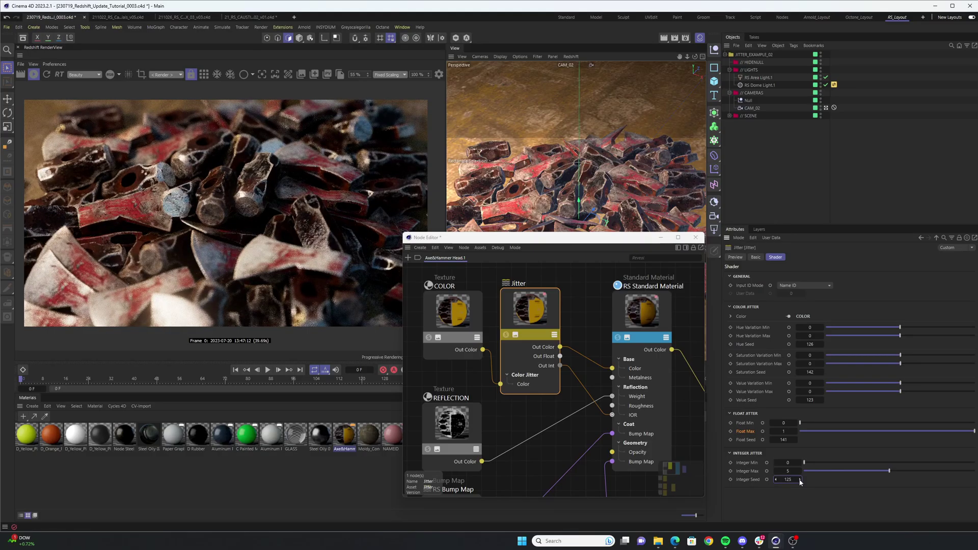
click(800, 479)
click(800, 480)
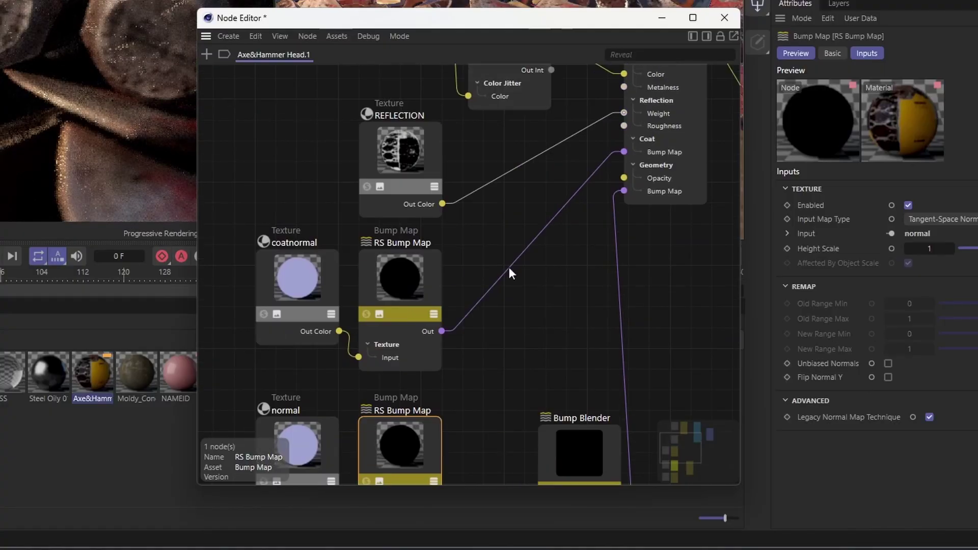
Connect the Jitter's Out Int to the Height Scale of the RS Bump Map fed by the normal texture.
click(433, 481)
mouse_move(417, 468)
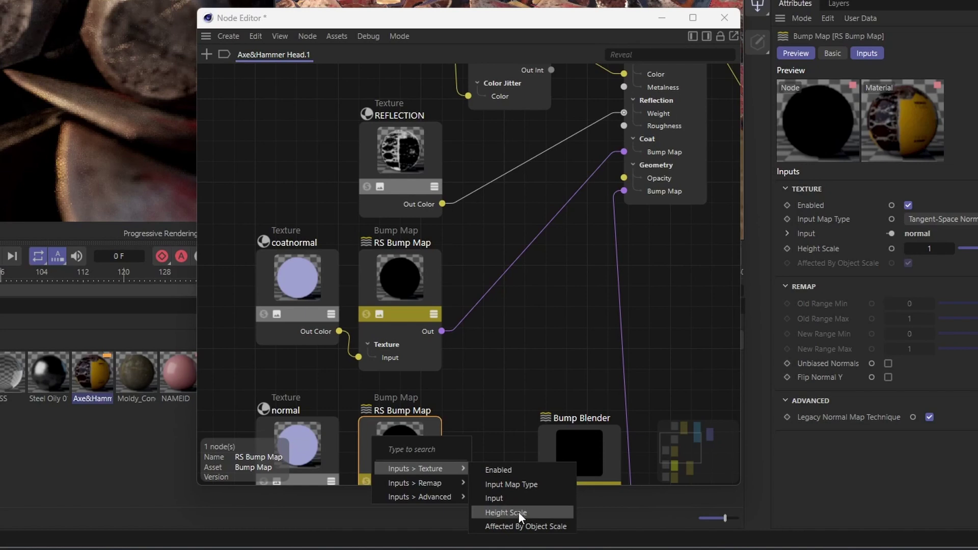
click(518, 511)
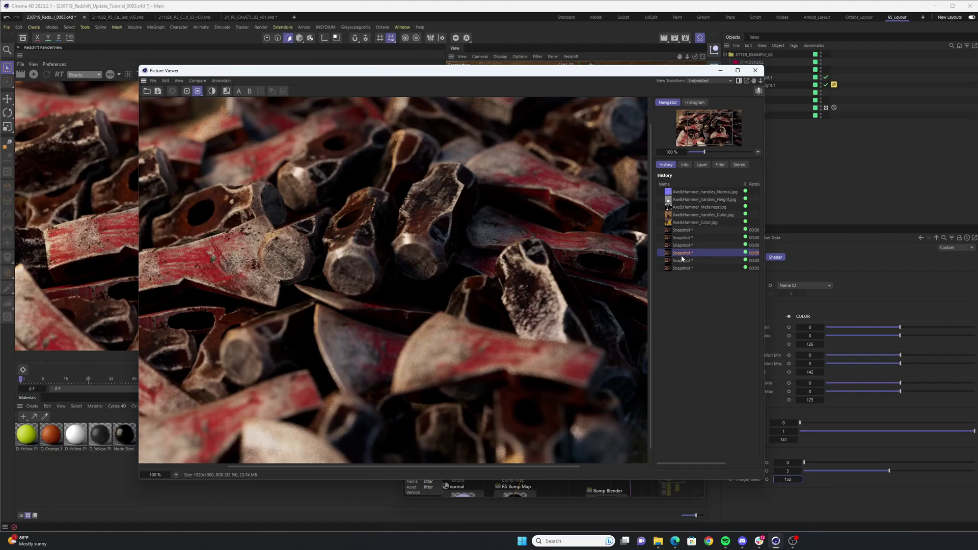
Compare the axe and hammer render snapshots in the Picture Viewer by switching back and forth between them.
key(Down)
key(Down)
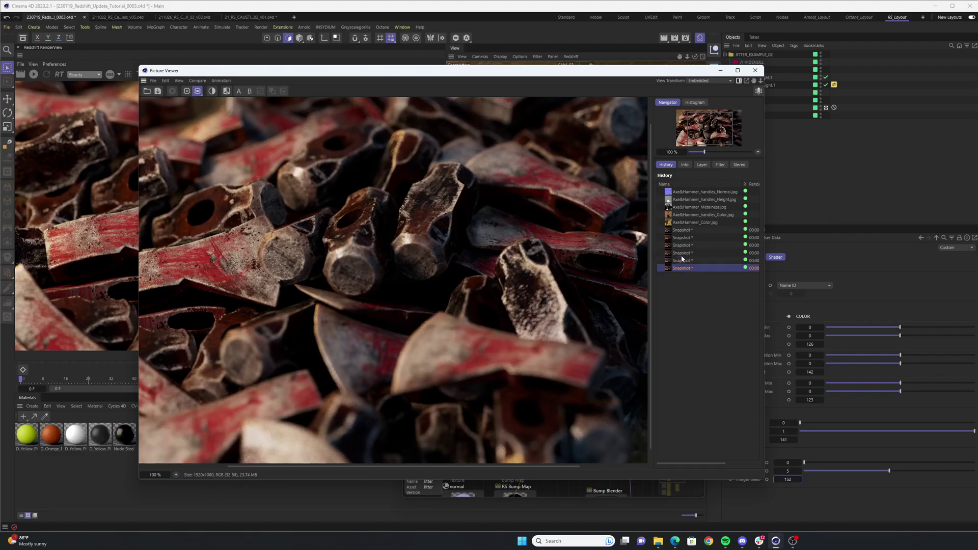
key(Up)
key(Up)
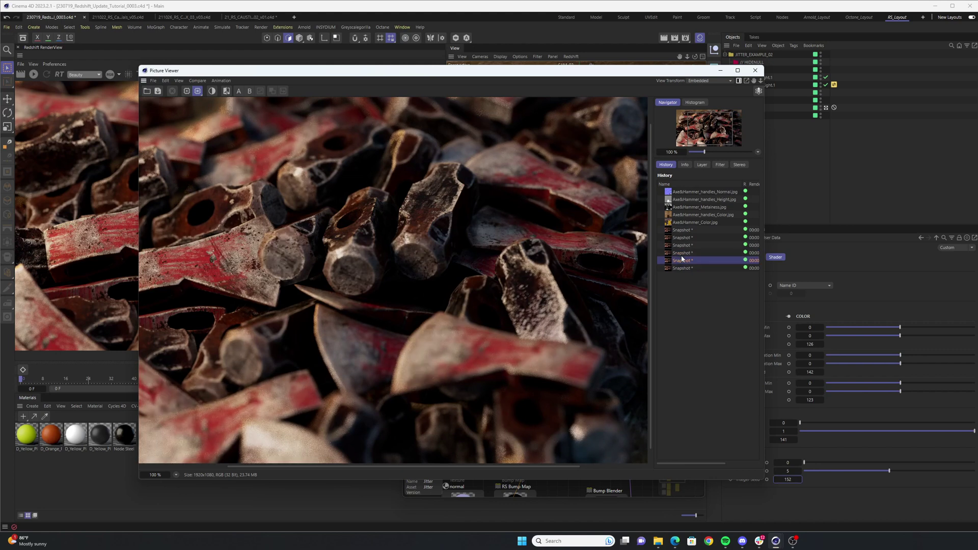
key(Down)
key(Down)
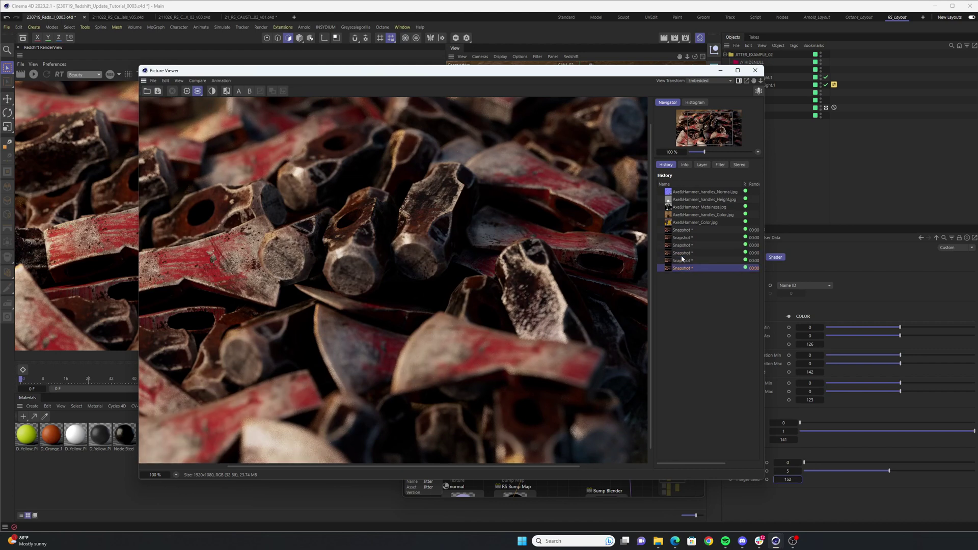
key(Up)
key(Up)
key(Up)
key(Down)
key(Down)
key(Up)
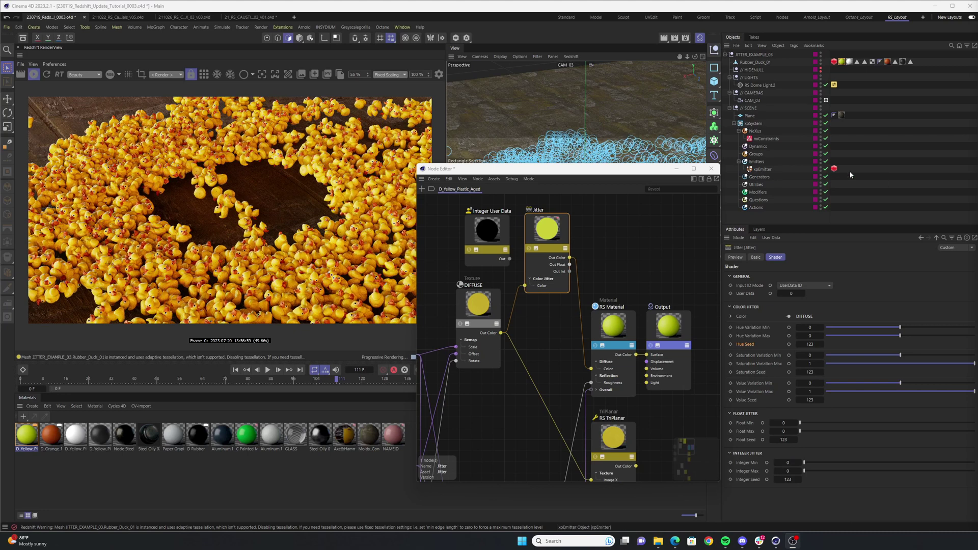
Examine the particle settings of the Redshift Object tag on xpEmitter.
click(834, 169)
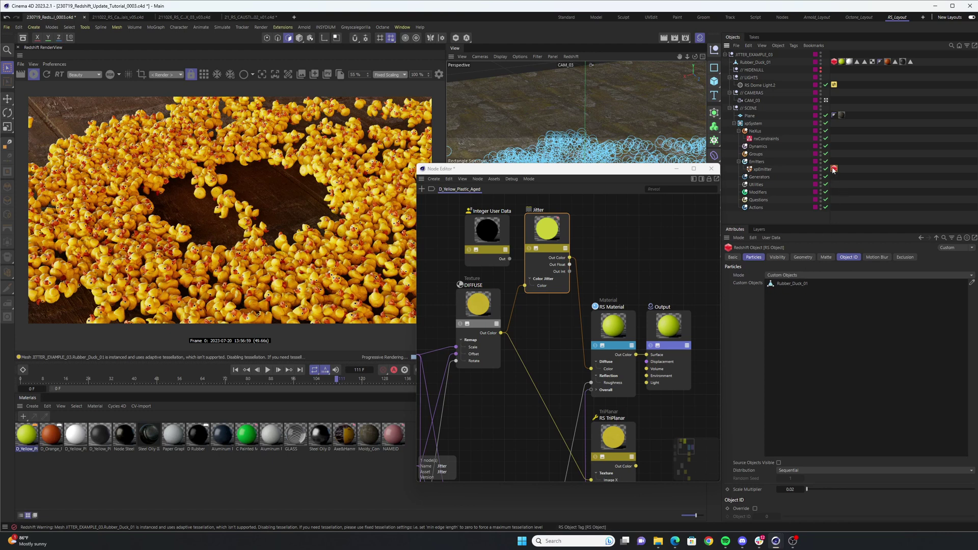
Set the D_Yellow_Plastic_Aged Jitter's Hue Variation Min to 0 and switch its input ID mode to Name ID.
click(549, 236)
mouse_move(901, 329)
mouse_down()
mouse_move(858, 329)
mouse_move(895, 329)
mouse_up()
double_click(811, 328)
text(0)
key(Return)
click(828, 286)
click(827, 295)
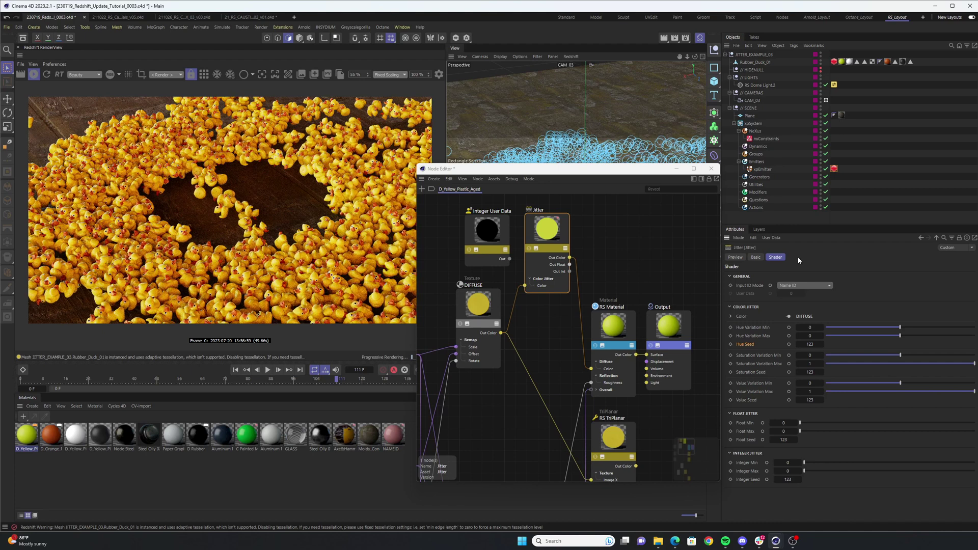
Connect the RSPID Integer User Data node to the Jitter's User Data input and set hue variation to about -241 minimum and 221 maximum.
click(486, 225)
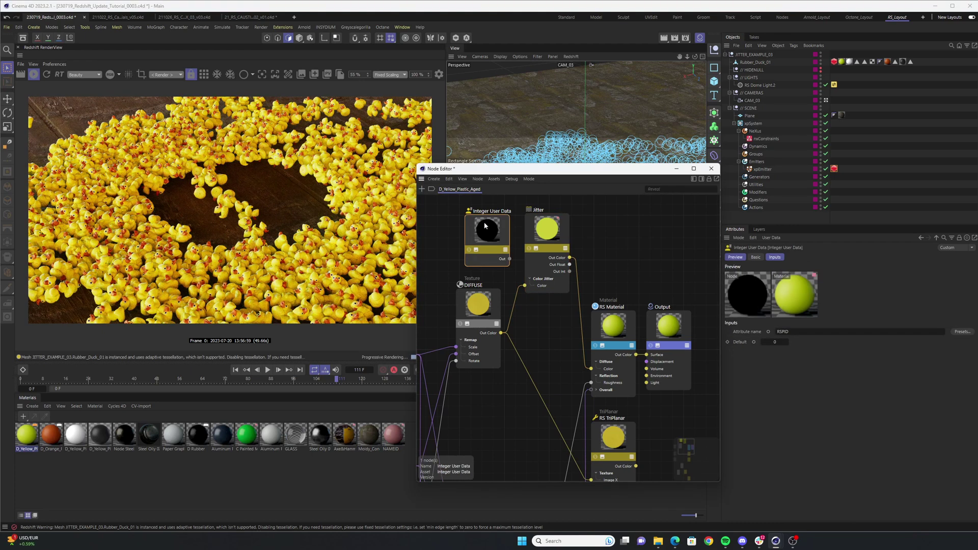
click(820, 332)
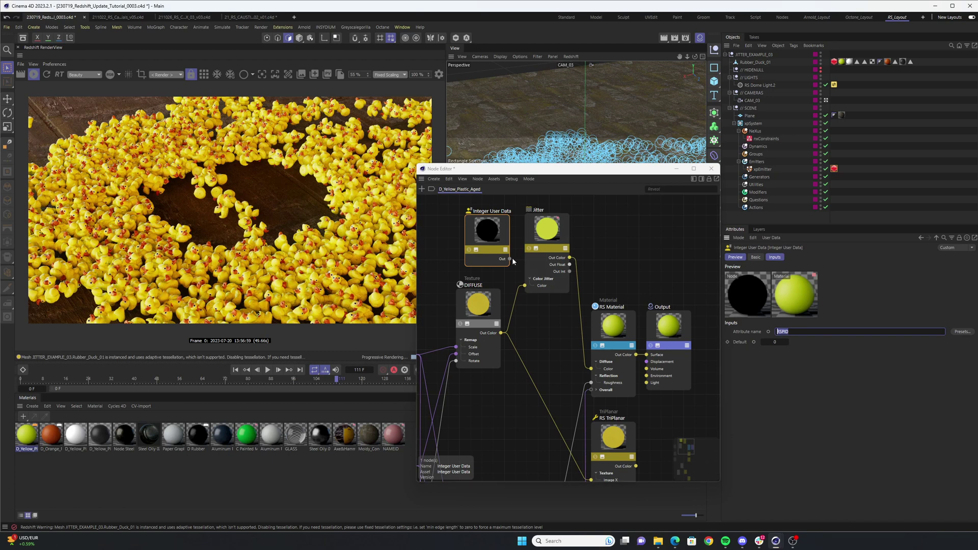
drag(510, 258, 541, 266)
mouse_move(562, 282)
click(622, 286)
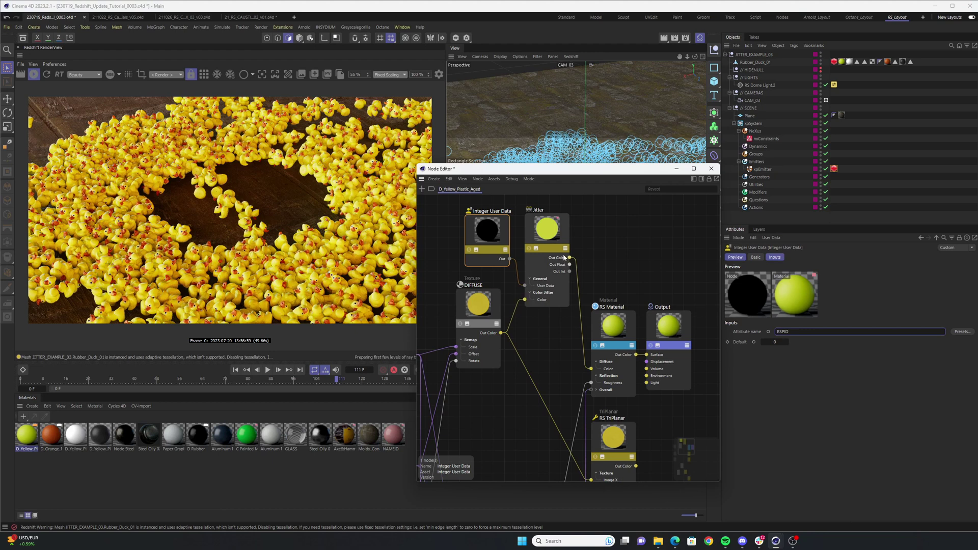
click(553, 239)
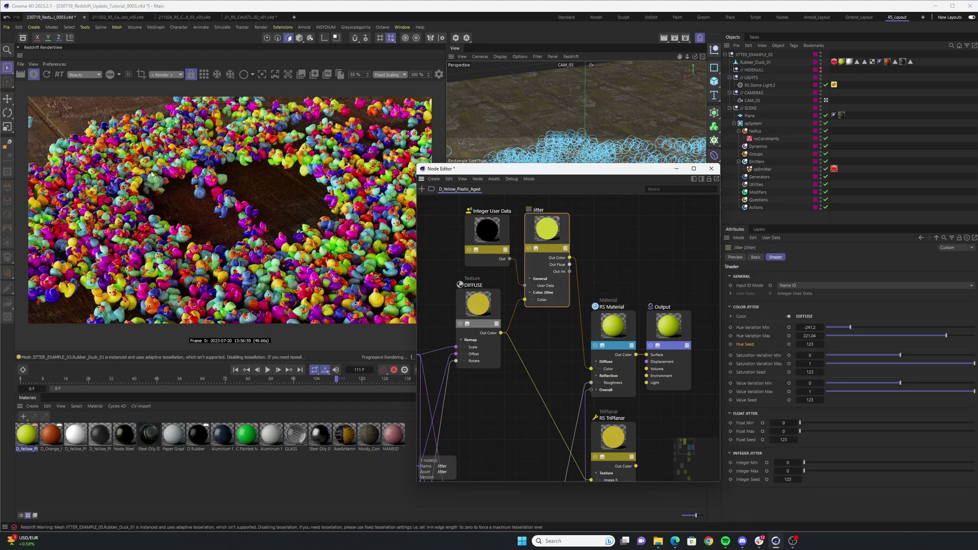